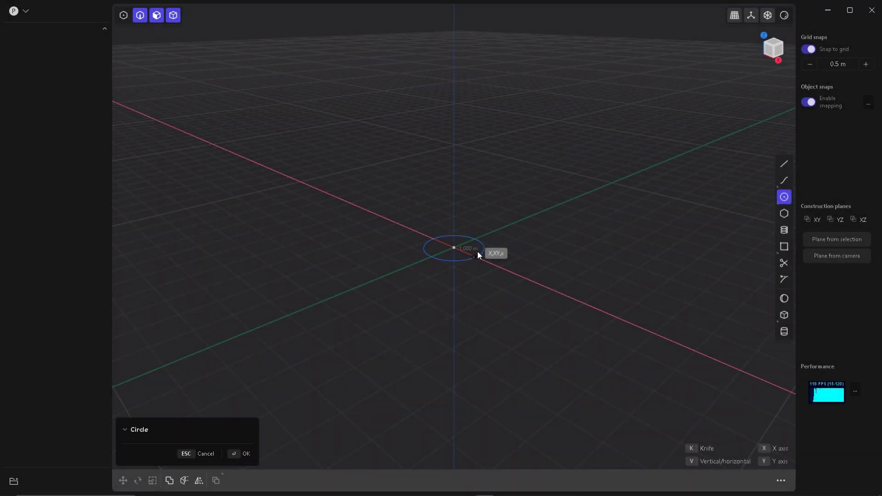
Draw a circle of 0.5 m radius centered at the origin and look at it from the top
left_click(478, 255)
middle_click_drag(471, 233, 450, 328)
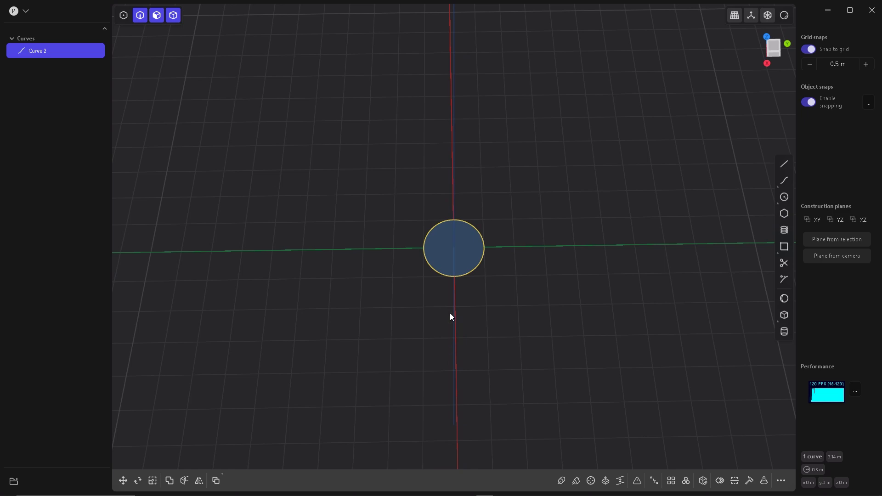
scroll(436, 274, "up", 4)
key("KP_1")
key("KP_7")
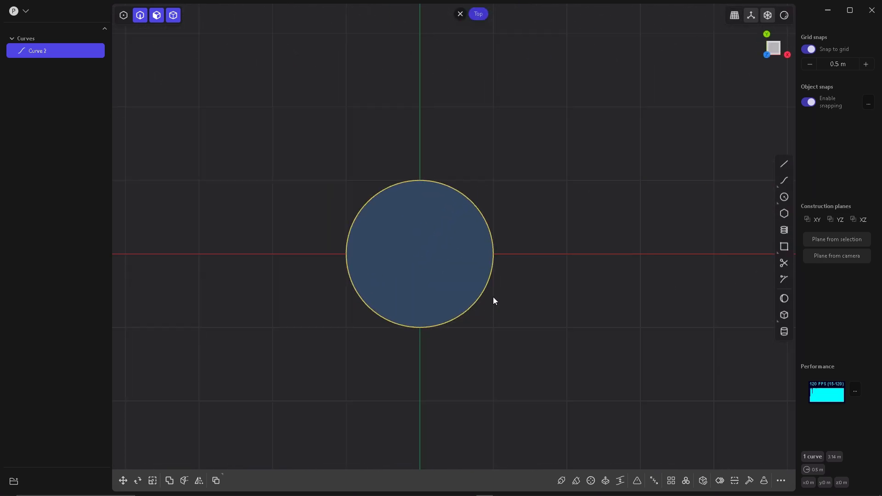
Draw an L-shaped polyline from 1 m on the positive X axis through the origin to 1 m on the negative Y axis
key("shift+a")
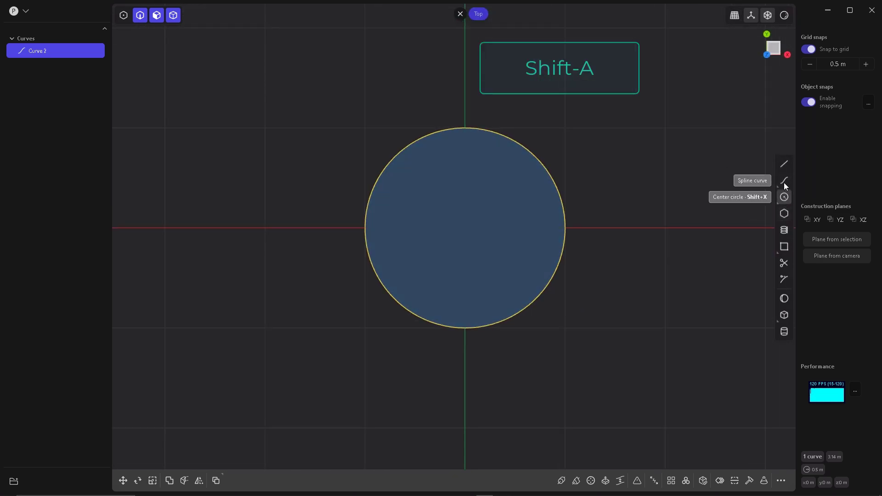
left_click(784, 165)
left_click(665, 228)
left_click(465, 228)
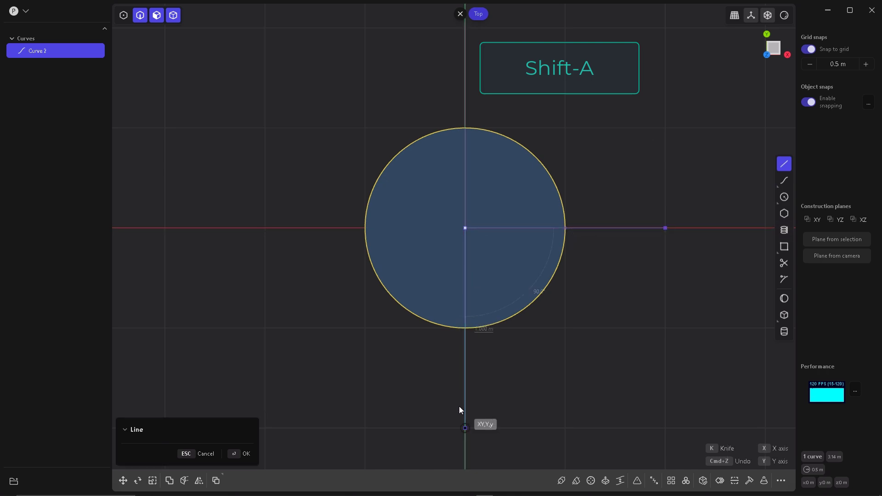
left_click(464, 428)
key("Return")
Draw a diagonal line from the origin to the grid point at X 0.5 m, Y -0.5 m
left_click(781, 168)
left_click(465, 228)
key("alt+c")
left_click(566, 328)
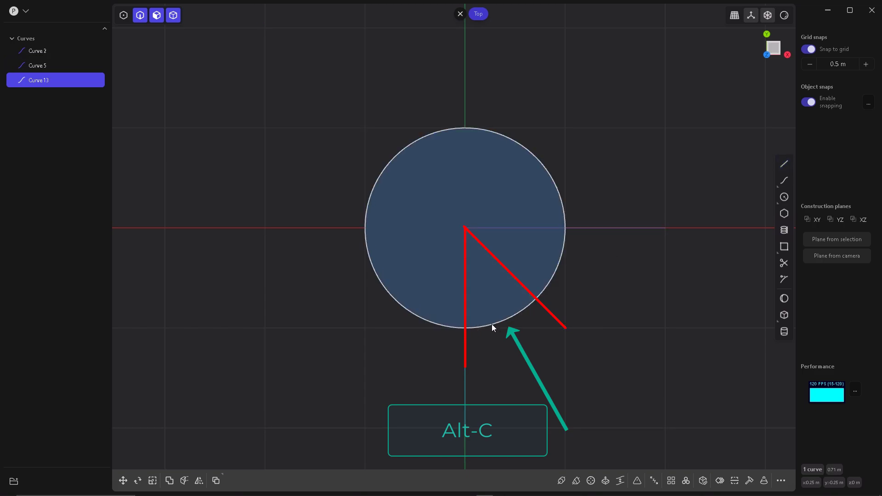
Cut the circle with the L-shaped line and delete the three-quarter arc together with the cutting line
left_click(615, 304)
left_click(565, 275)
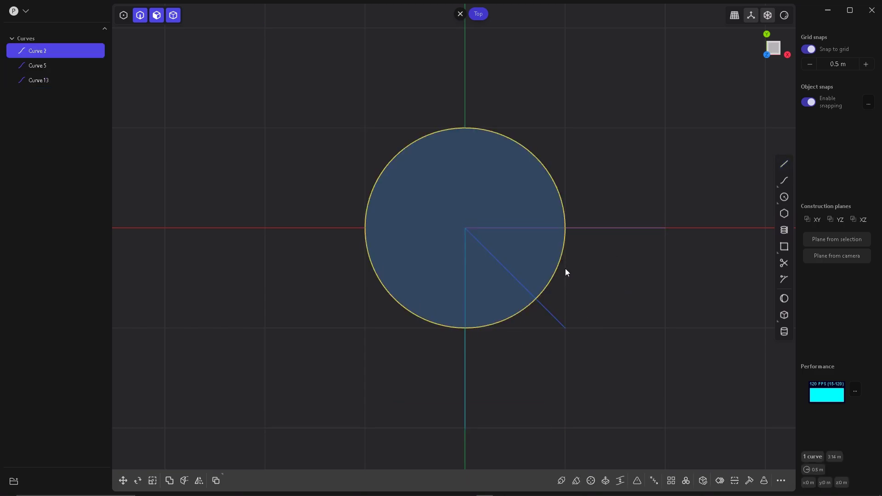
key("c")
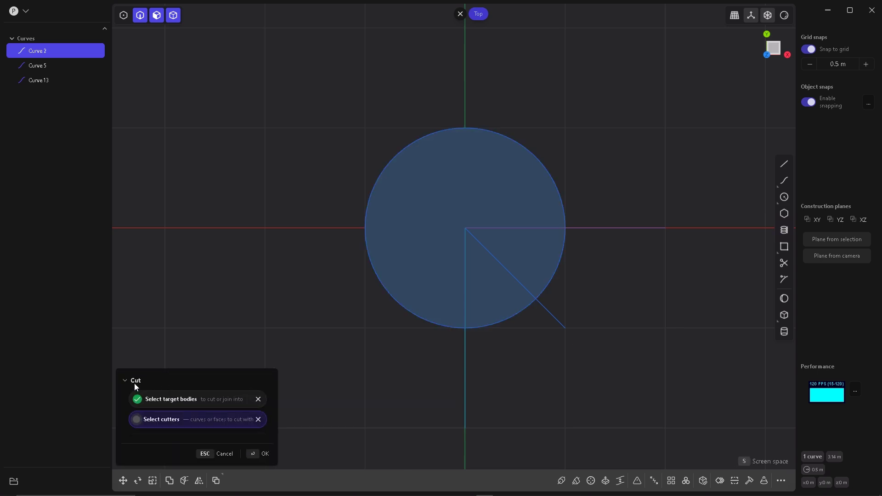
left_click(605, 228)
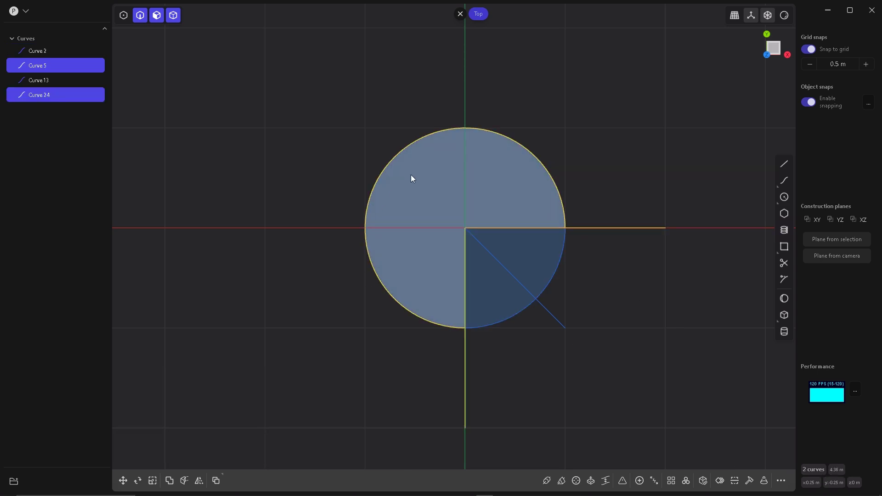
key("Return")
Cut the quarter arc with the diagonal line and delete the upper arc piece and the diagonal
key("alt+c")
left_click(555, 280)
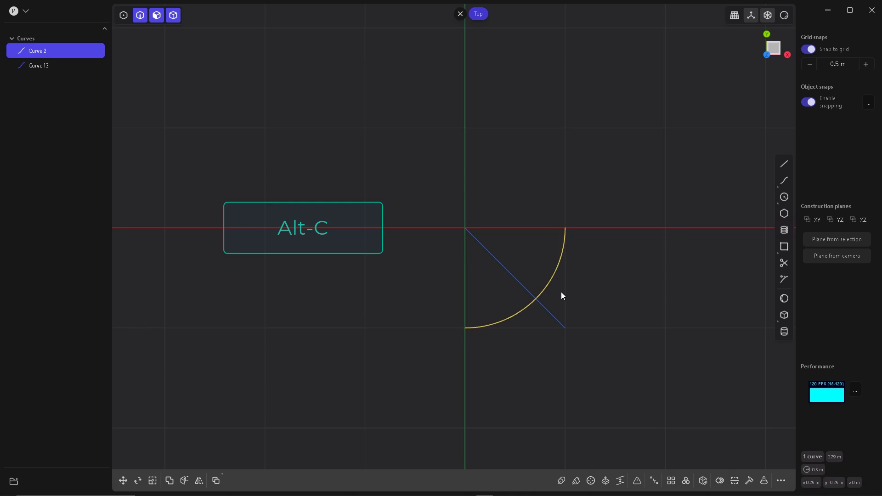
key("c")
left_click(495, 263)
key("Return")
left_click(562, 255)
left_click(515, 279, "shift")
key("Delete")
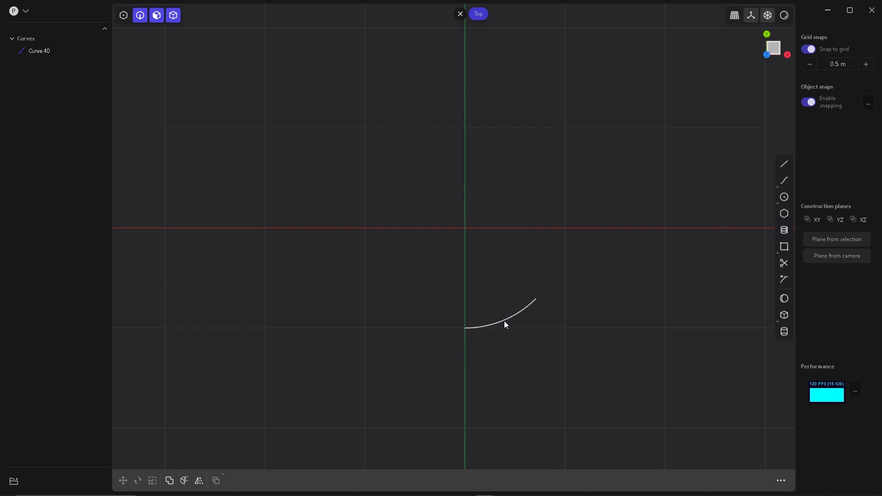
Mirror the remaining arc across the Y axis
key("alt+x")
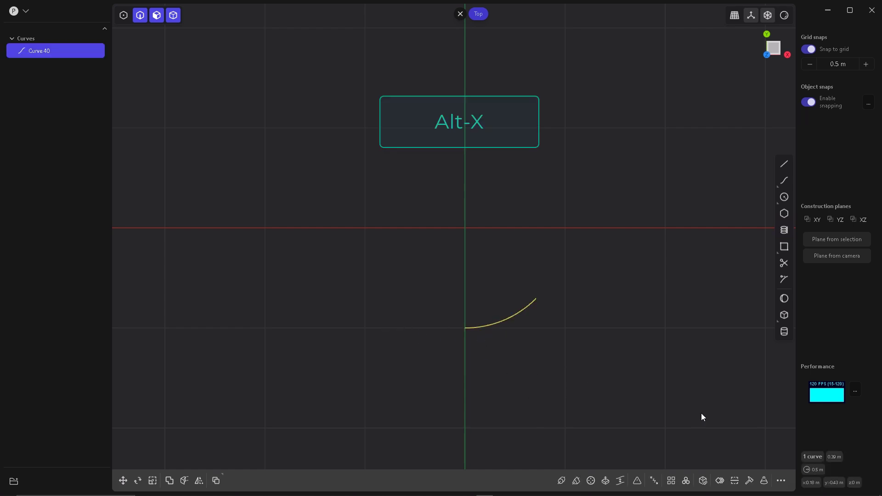
left_click(198, 481)
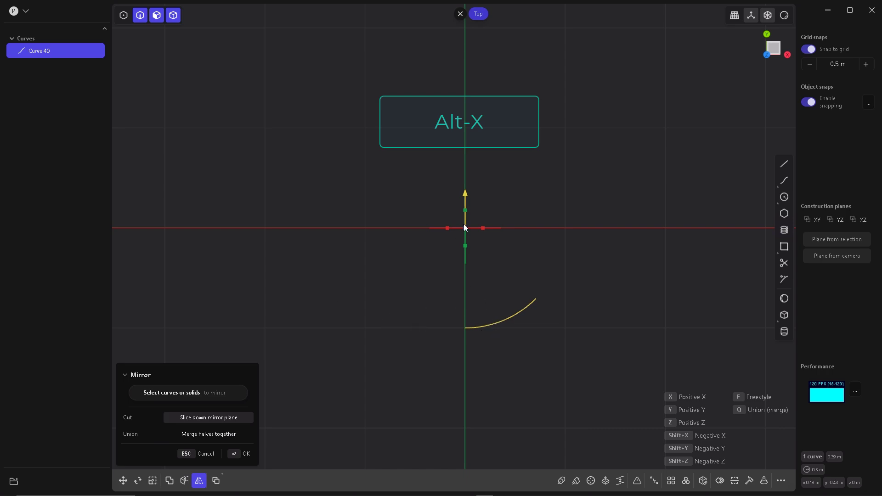
left_click(483, 228)
right_click(490, 327)
left_click(509, 373)
Select both arc halves and join them into one curve
left_click_drag(561, 382, 452, 322)
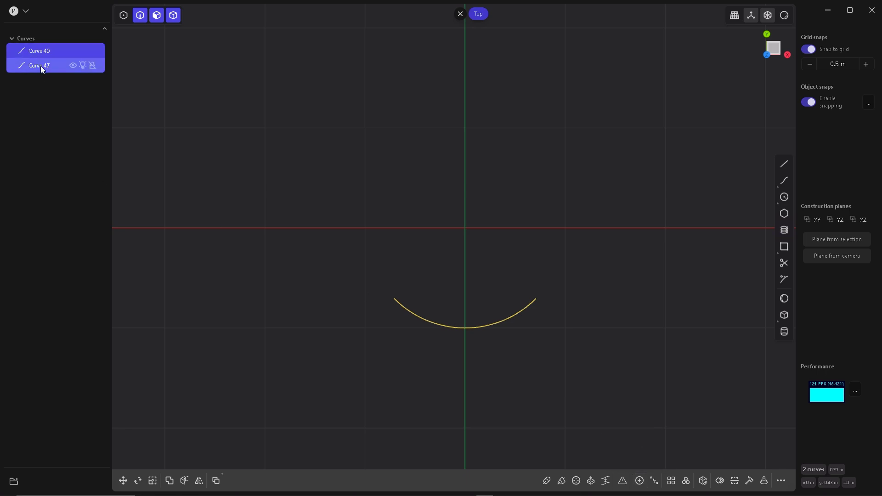
key("p")
left_click(473, 340)
Create a pipe along the joined arc with a section size of 0.16 m
key("p")
left_click(227, 401)
type("0.16")
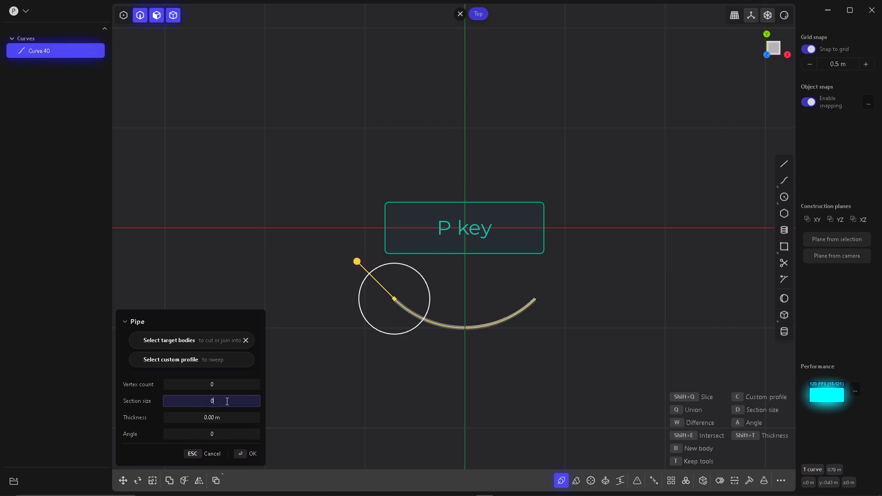
key("Return")
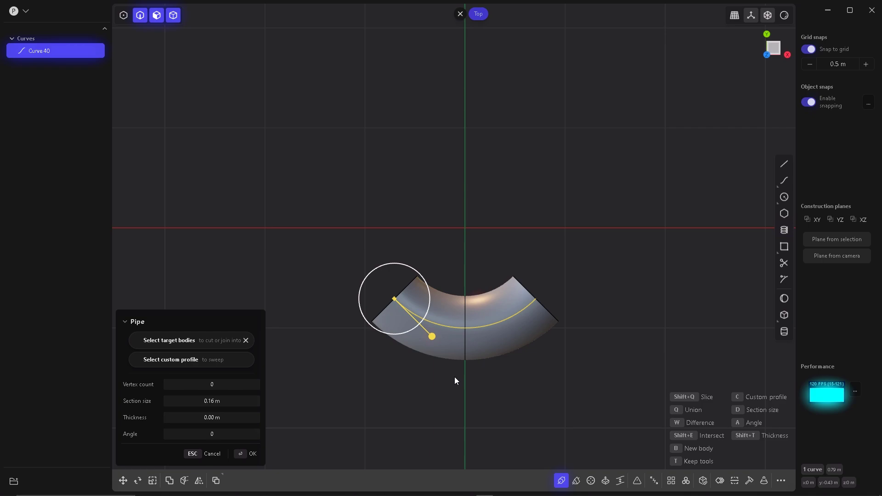
key("Return")
Duplicate the pipe solid and move the copy 1 m along the X axis
key("shift+d")
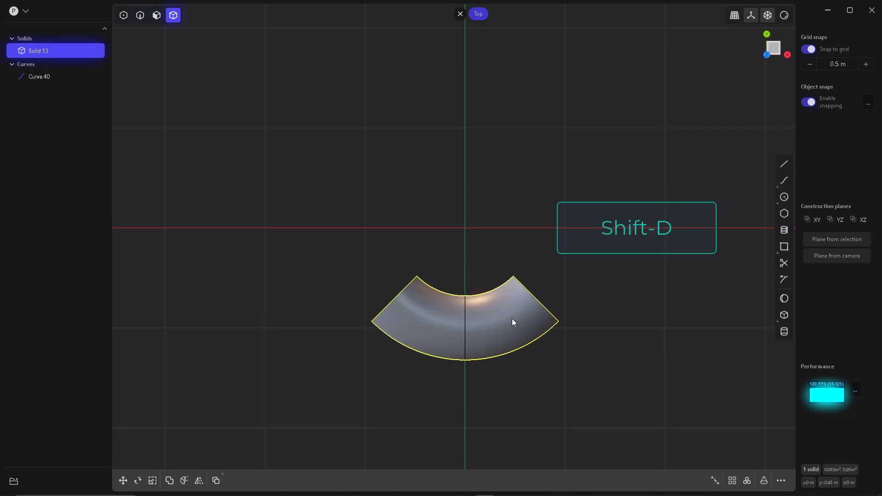
left_click_drag(499, 323, 667, 318)
middle_click_drag(537, 404, 260, 291)
middle_click_drag(459, 349, 458, 162)
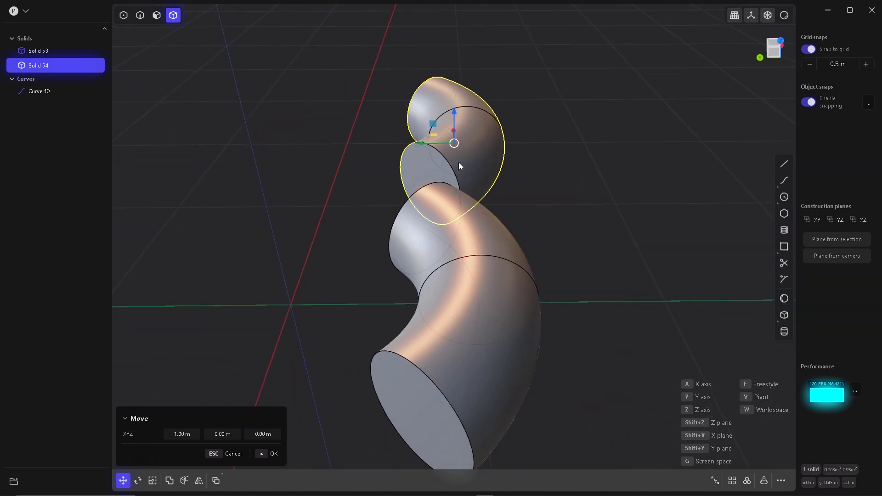
Rotate the copied pipe so that it bends the opposite way from the original
key("r")
key("r")
left_click(289, 347)
middle_click_drag(289, 347, 466, 250)
Turn off grid snapping and move the copied pipe by a pivot on its end face to meet the original pipe's end face
scroll(465, 246, "up", 5)
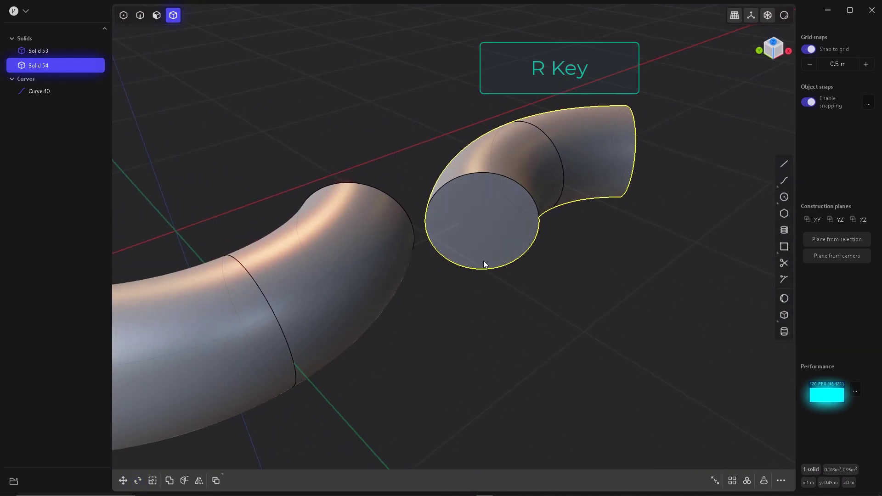
key("g")
key("v")
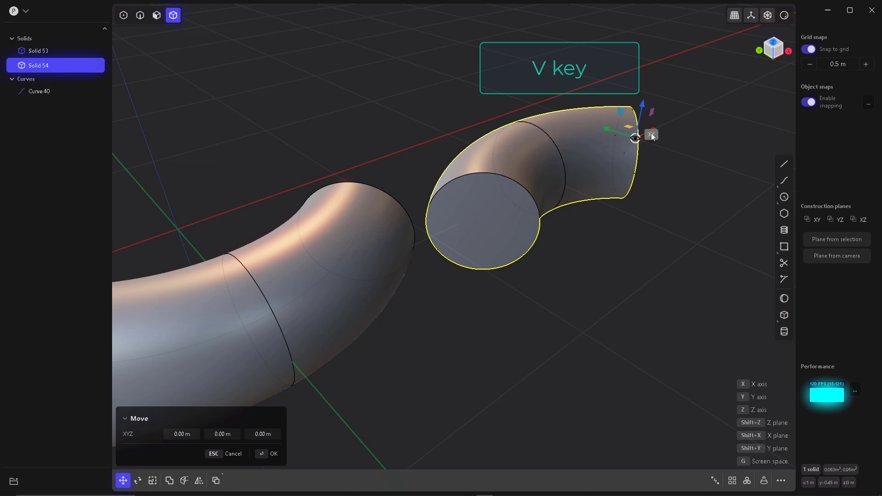
left_click(462, 266)
middle_click_drag(462, 266, 434, 281)
middle_click_drag(511, 367, 314, 218)
left_click_drag(313, 204, 346, 230)
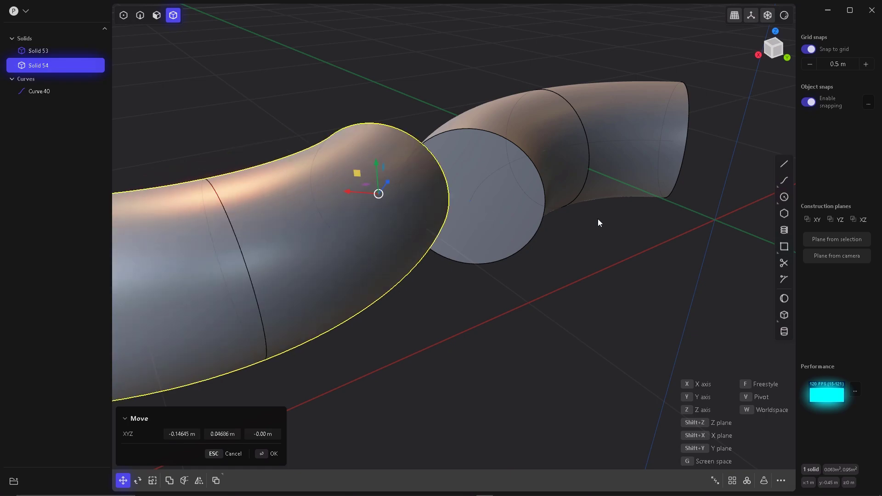
left_click(807, 50)
left_click_drag(382, 195, 487, 264)
Unite the two pipe sections into a single S-shaped solid with a Boolean union
key("q")
middle_click_drag(480, 374, 488, 368)
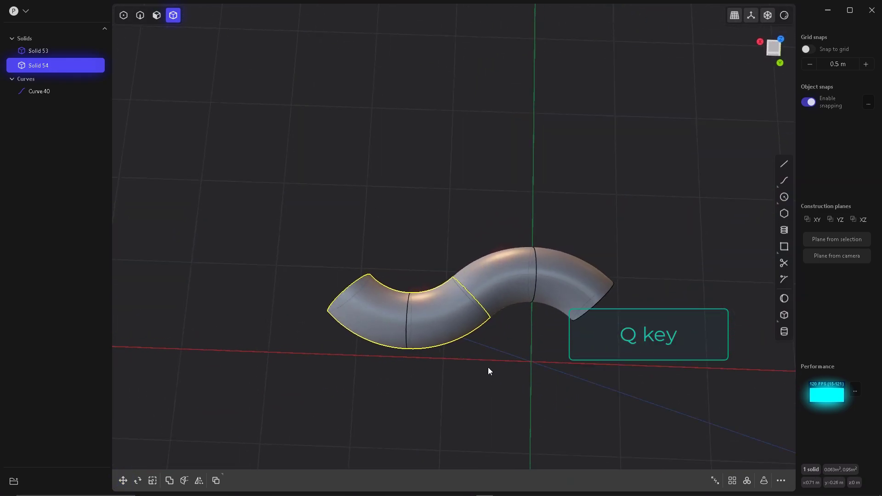
left_click(488, 369)
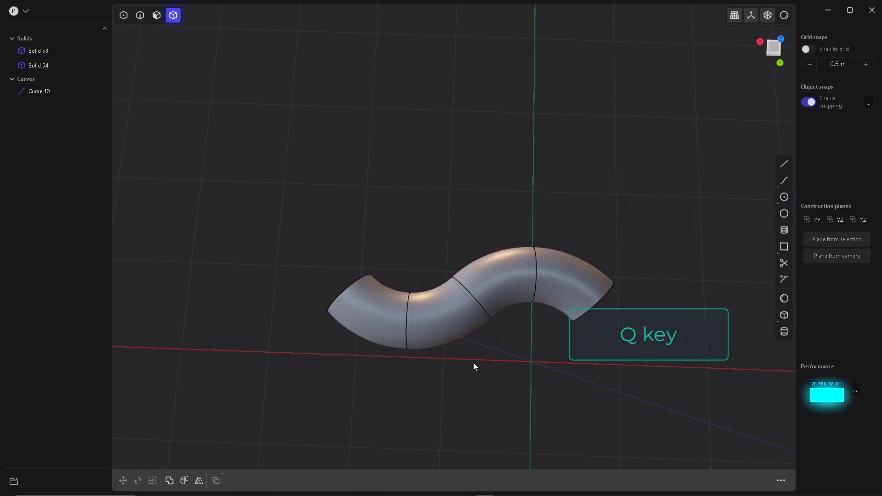
left_click(437, 338)
key("q")
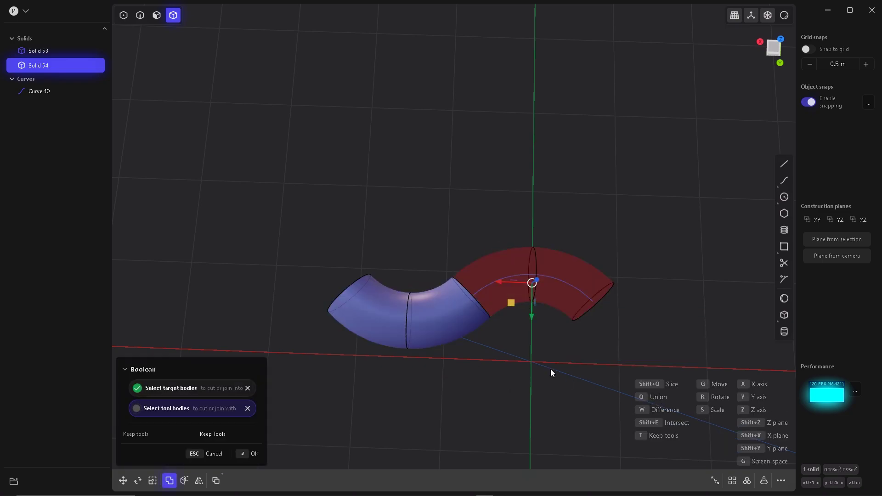
key("q")
key("Return")
middle_click_drag(478, 341, 586, 321)
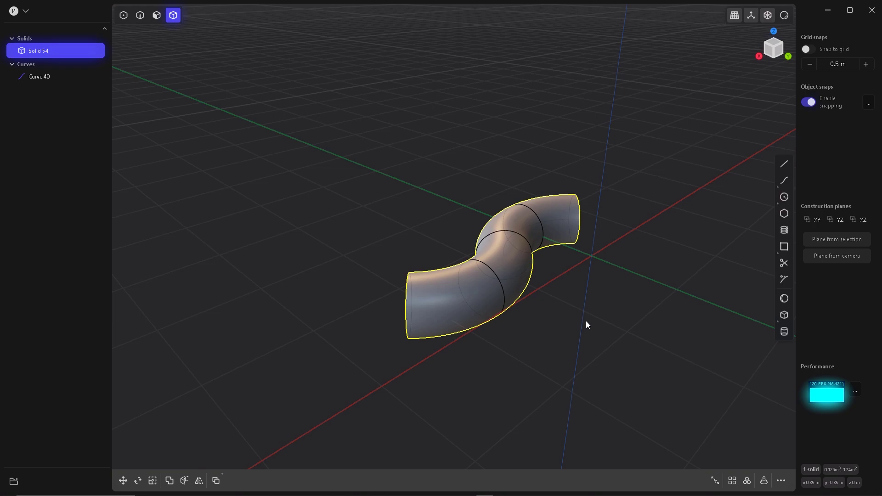
Move the S-shaped pipe by X -0.35355 m and Y 0.35355 m to center it on the origin
middle_click_drag(529, 304, 443, 275)
key("g")
left_click_drag(390, 251, 450, 281)
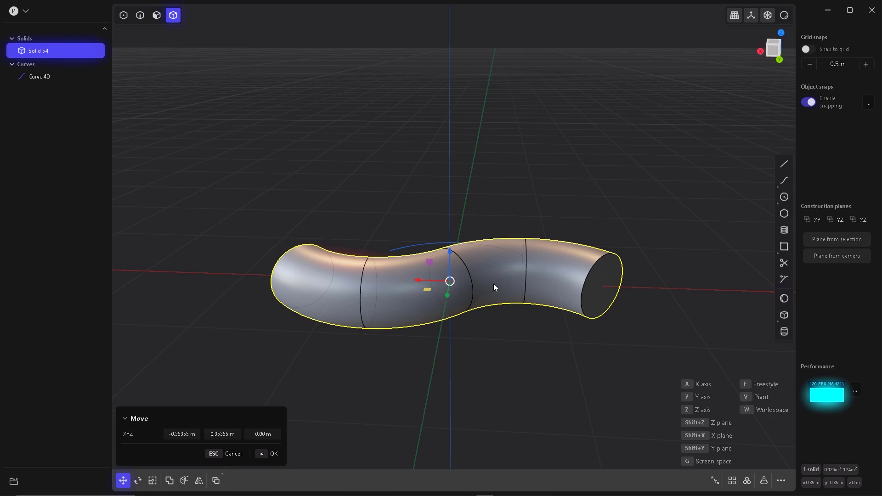
key("Return")
Delete the leftover arc curve that was used for the pipe
middle_click_drag(474, 323, 364, 222)
key("2")
left_click(431, 252)
key("Delete")
Rotate the S-shaped pipe about the X axis so that its bends lie in the vertical plane
key("4")
left_click(368, 255)
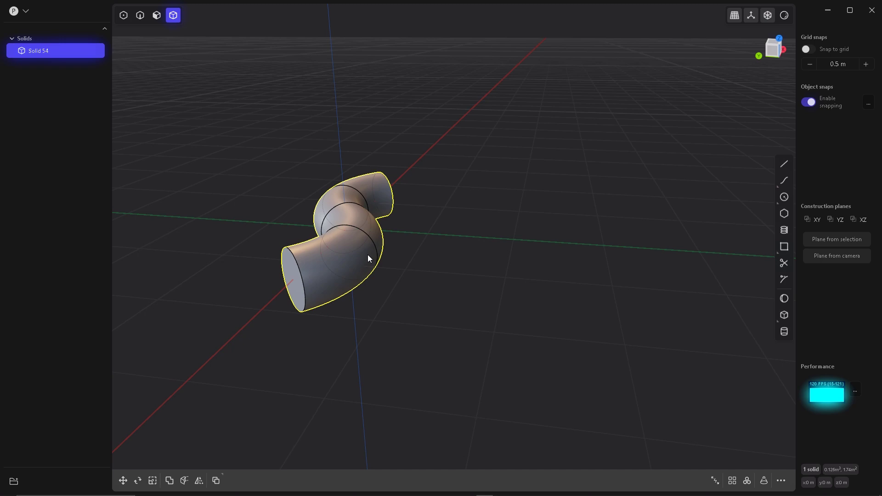
key("r")
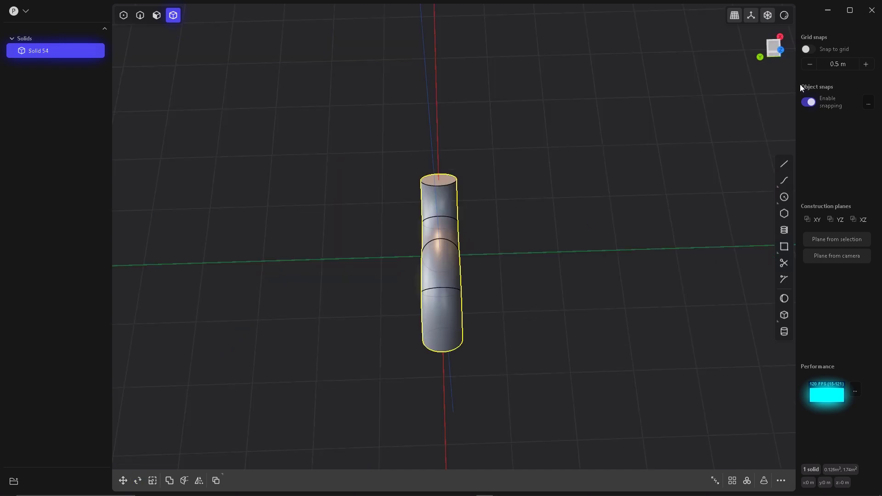
Set the grid snap to 0.1 m, enable grid snapping, and move the pipe 0.4 m along the Y axis
left_click(810, 66)
scroll(431, 267, "up", 1)
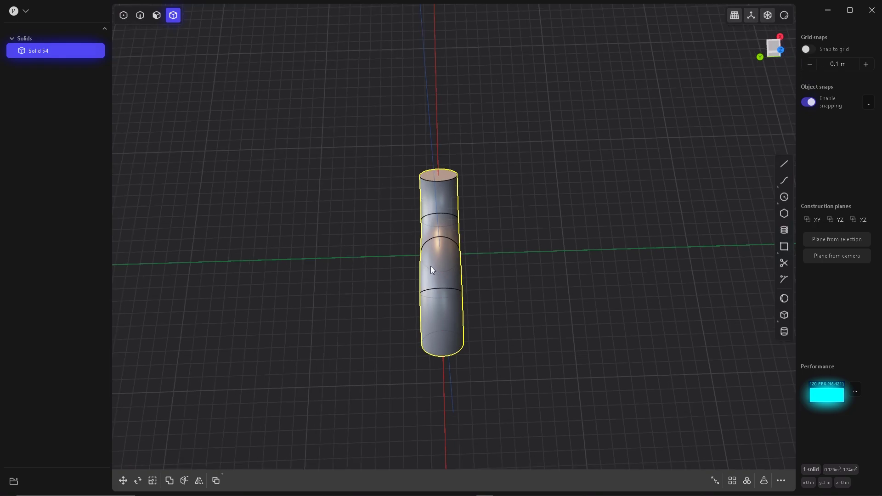
key("g")
left_click(806, 50)
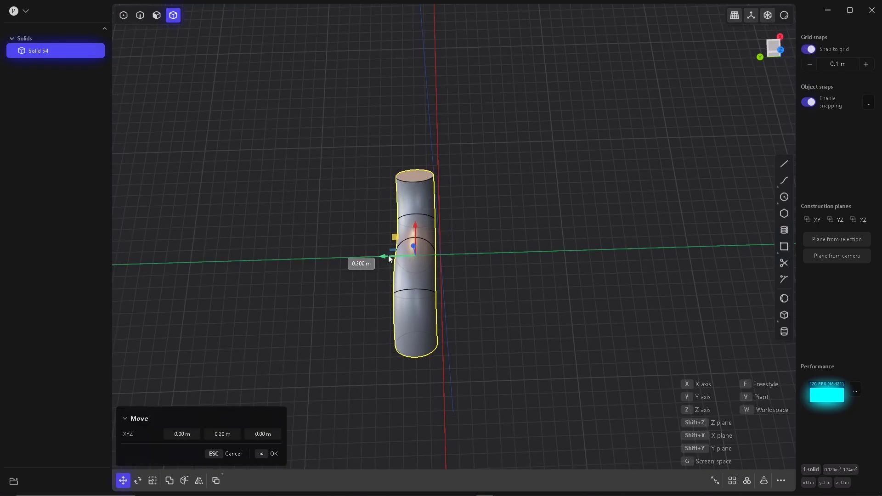
mouse_move(362, 255)
left_mouse_down()
mouse_move(396, 260)
mouse_move(357, 260)
left_mouse_up()
Duplicate the pipe and move the copy along the Y axis to Y -0.4 m
key("ctrl+d")
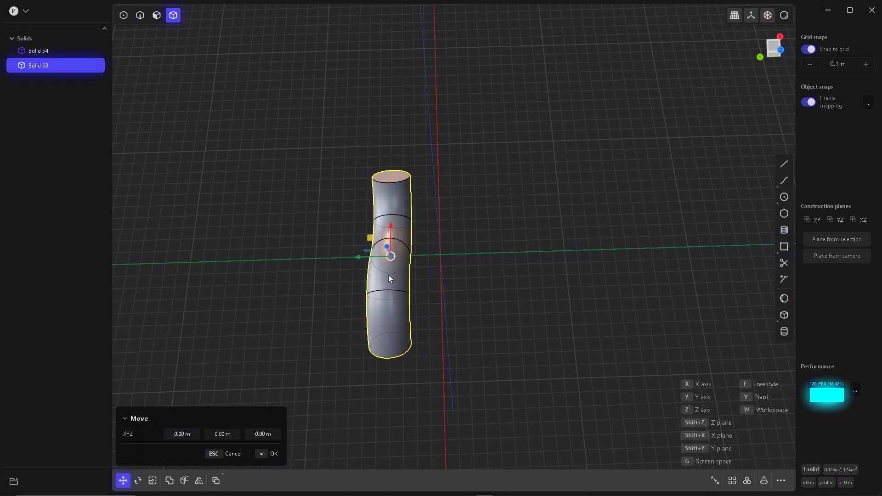
left_click_drag(425, 259, 455, 258)
mouse_move(455, 288)
middle_mouse_down()
mouse_move(428, 289)
mouse_move(453, 303)
middle_mouse_up()
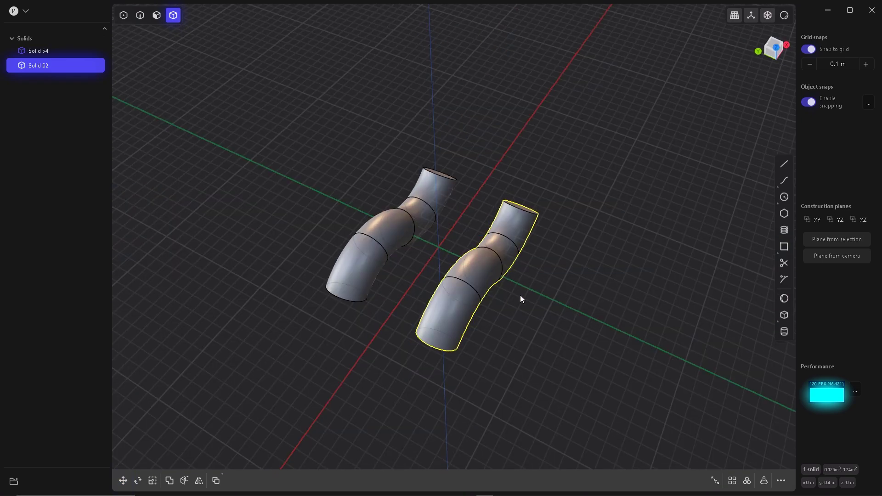
Rotate the copied pipe so that its bends run opposite to those of the first pipe
key("r")
left_click_drag(567, 316, 434, 126)
middle_click_drag(565, 321, 492, 260)
key("Return")
Duplicate both pipes and rotate the copies 90 degrees about the Z axis to form an interwoven cross pattern
middle_click_drag(493, 303, 569, 400)
left_click(404, 236)
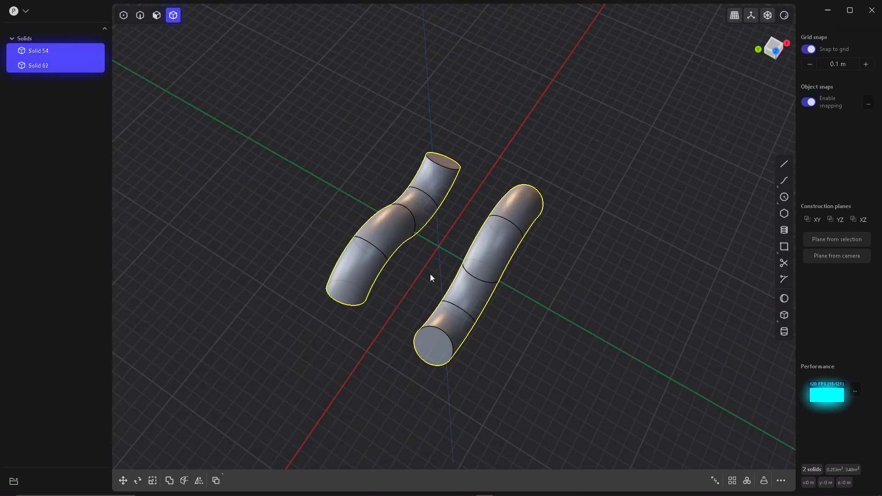
key("ctrl+d")
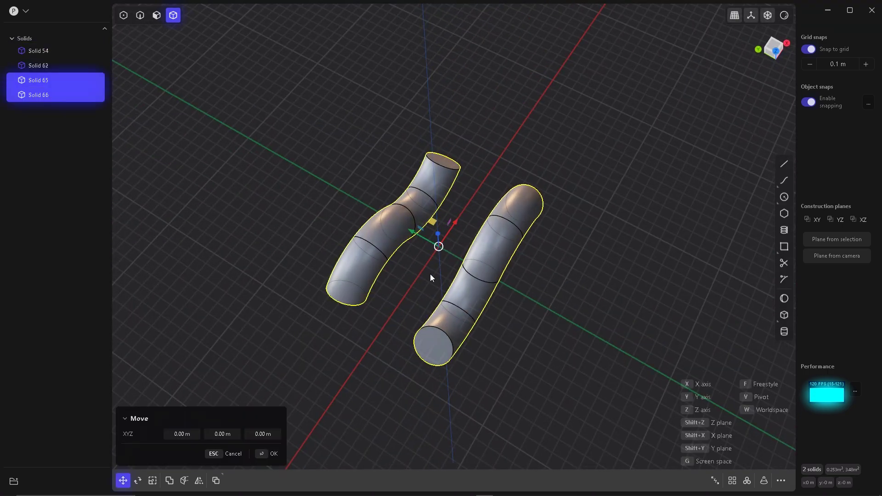
key("r")
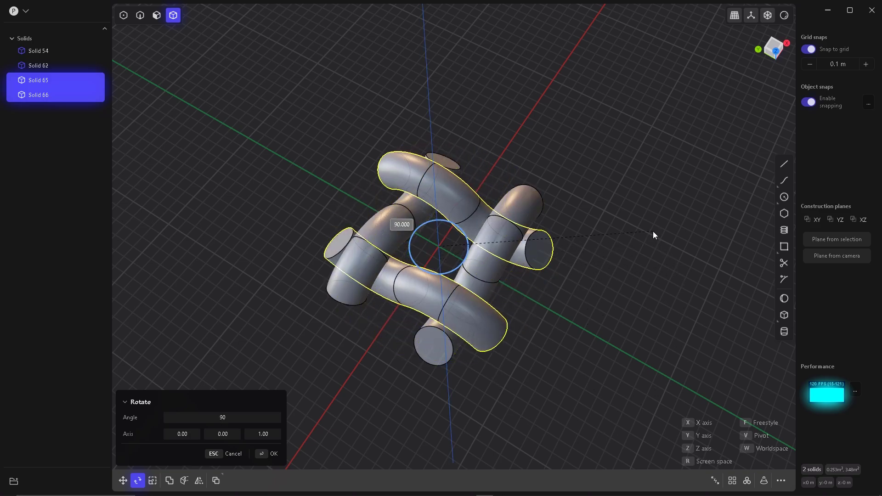
middle_click_drag(649, 241, 577, 298)
key("Return")
left_click(577, 297)
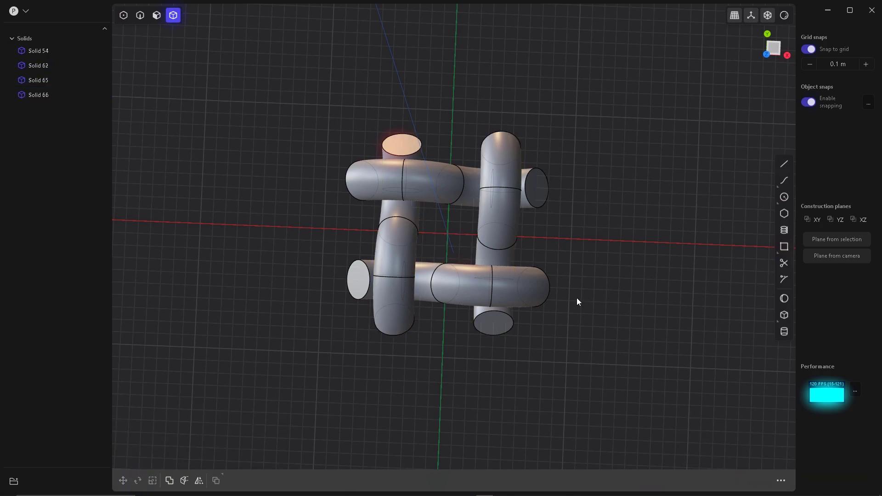
Move the upper horizontal pipe about -0.046 m along Y to align its centre with the right vertical pipe's seam
key("7")
scroll(459, 226, "up", 5)
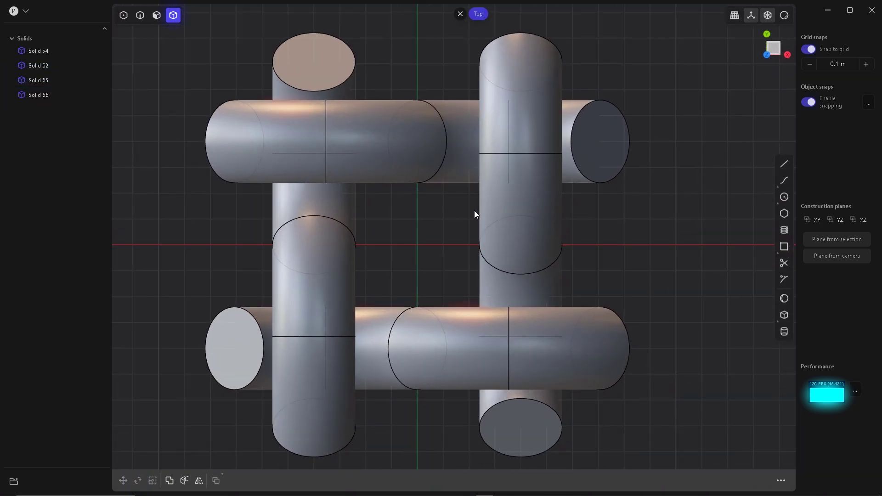
left_click(505, 213)
left_click(366, 190)
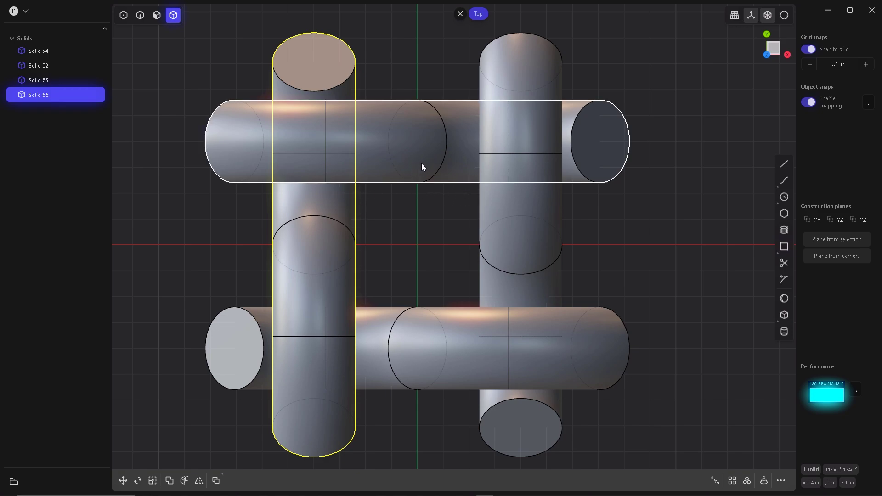
left_click(404, 145)
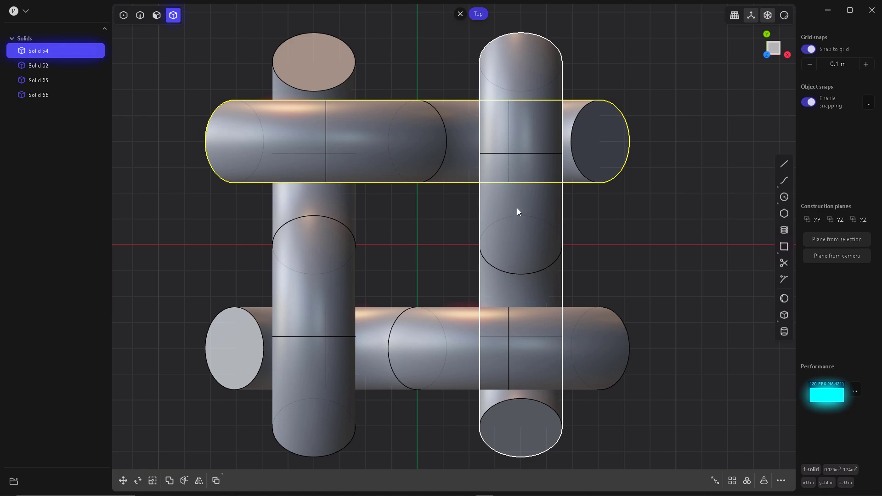
key("g")
left_click_drag(418, 108, 524, 156)
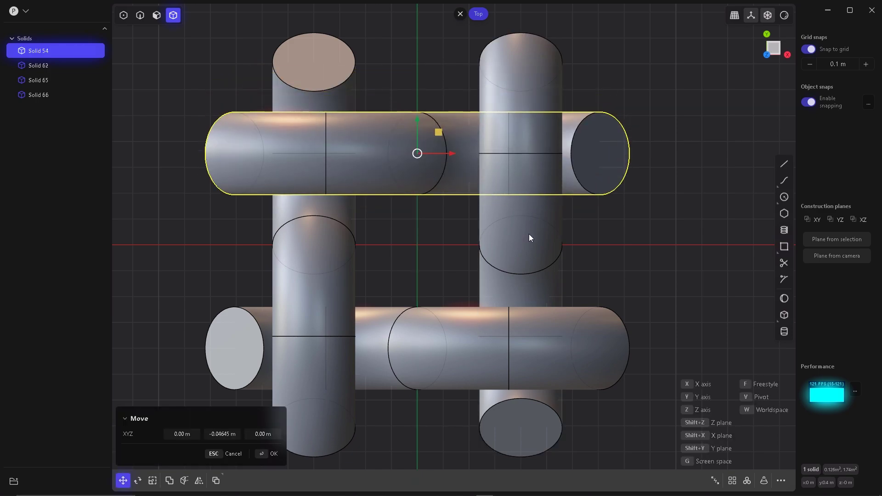
left_click(529, 236)
Move the lower horizontal pipe inward along Y to align its centre with the left vertical pipe's seam
left_click(444, 337)
key("g")
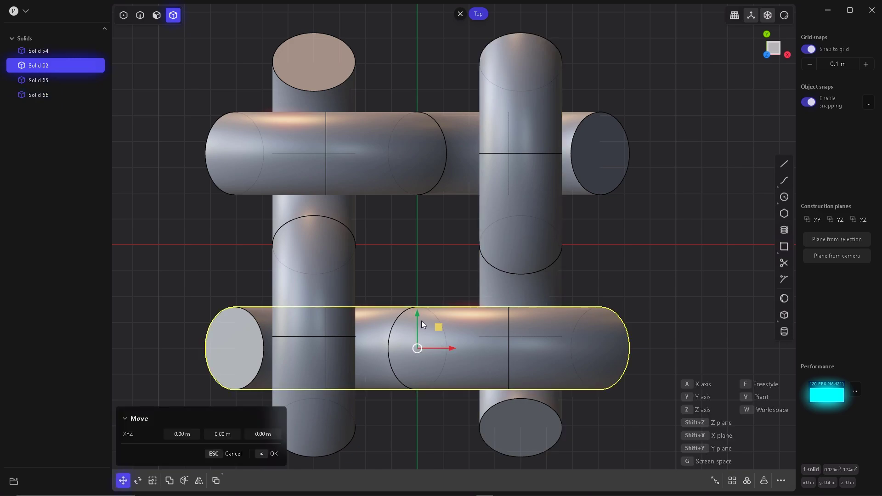
left_click_drag(417, 313, 309, 339)
left_click(391, 247)
Move both vertical pipes inward along X so their centres align with the seams of the horizontal pipes they cross
left_click(322, 220)
key("g")
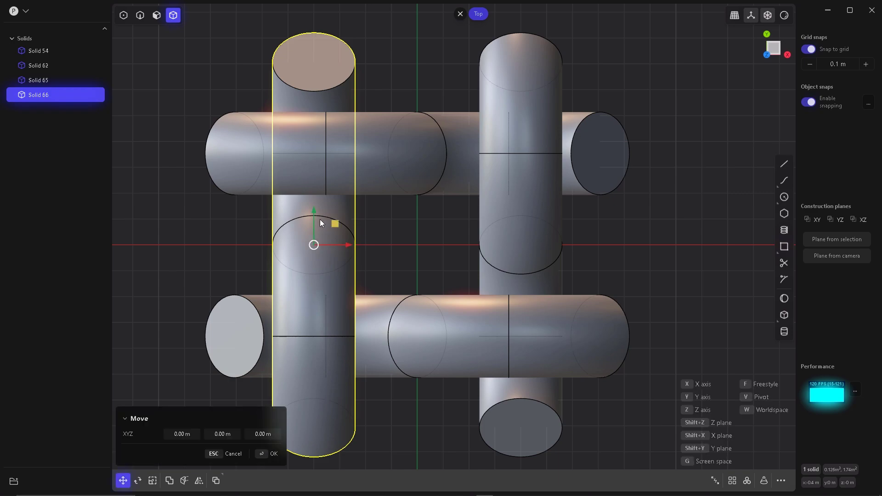
left_click_drag(348, 245, 399, 231)
left_click(540, 217)
key("g")
left_click_drag(555, 245, 510, 314)
key("Return")
left_click(613, 277)
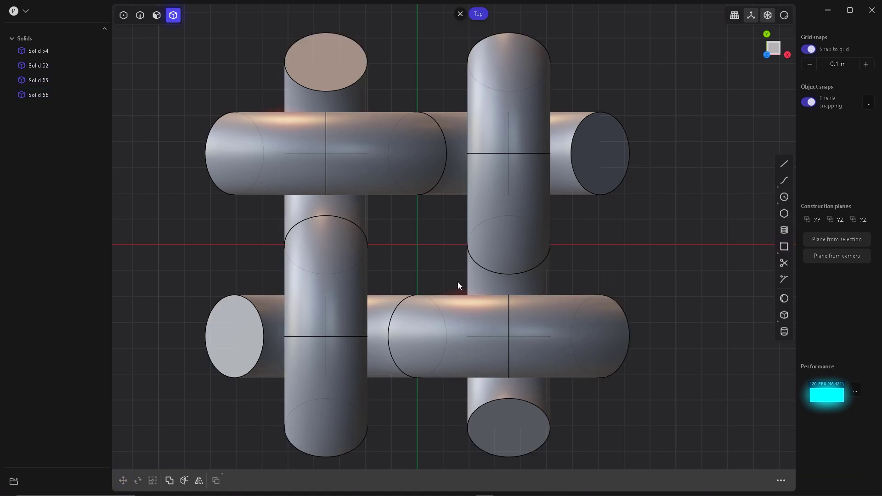
Start a rectangular array of all four pipes along the X axis with a first distance of 14 m and 11 copies
middle_click_drag(608, 281, 551, 269)
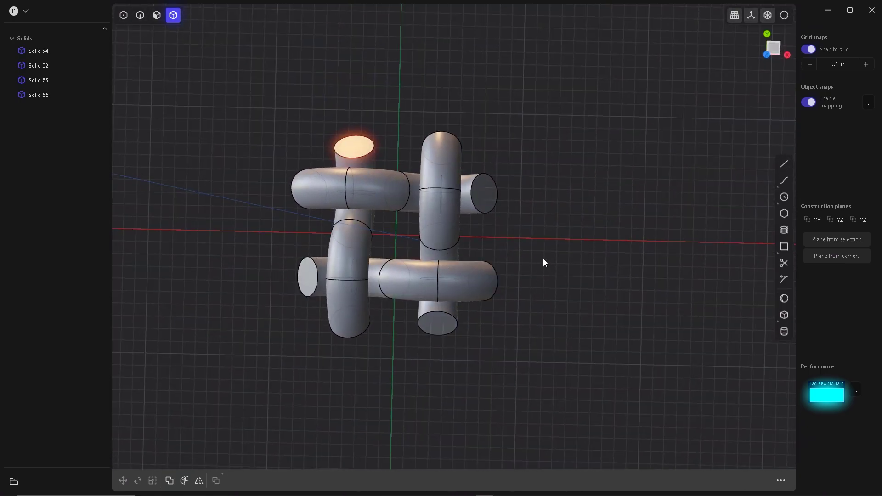
middle_click_drag(531, 304, 520, 256)
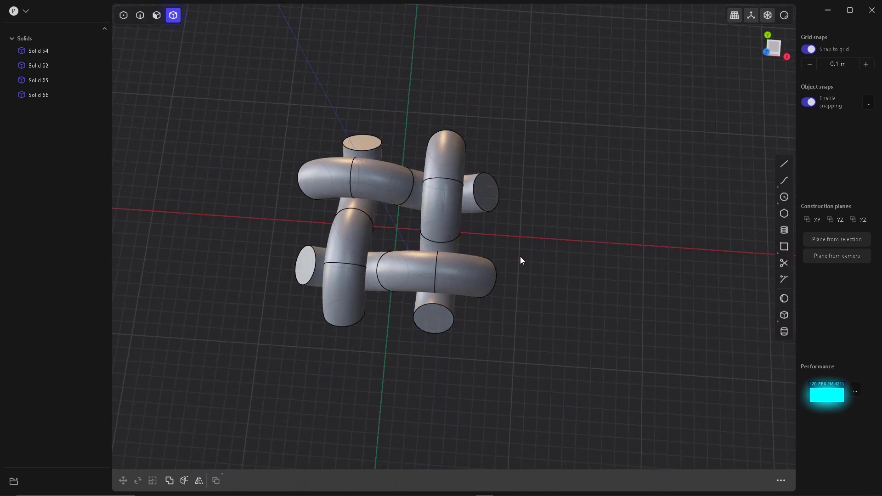
key("KP_7")
scroll(452, 269, "down", 5)
middle_click_drag(519, 290, 247, 249, "shift")
left_click_drag(249, 286, 118, 210)
left_click(733, 481)
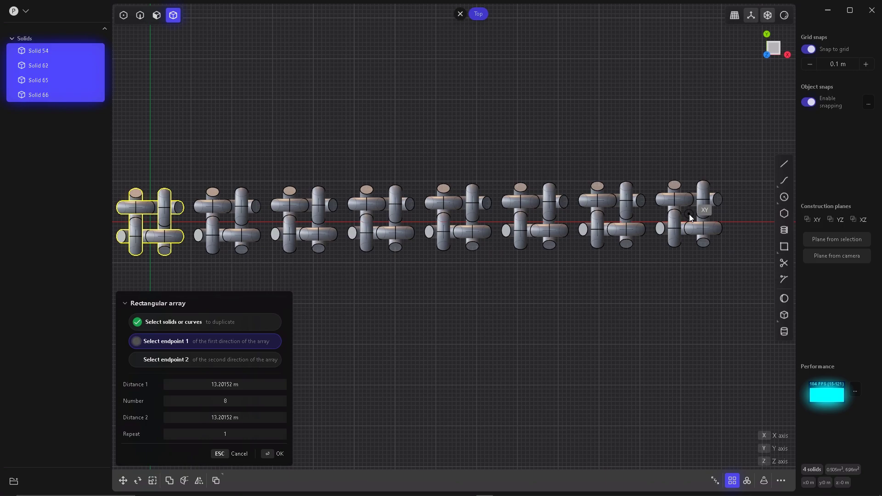
left_click(721, 222)
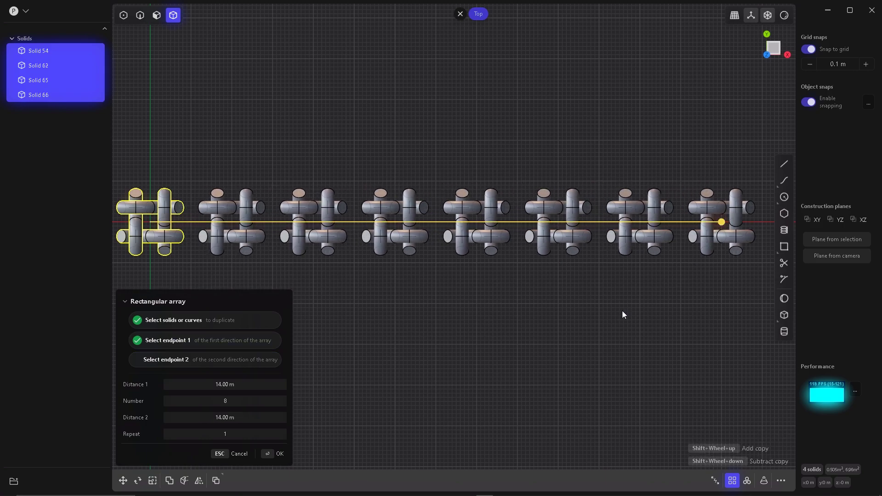
left_click_drag(233, 400, 249, 401)
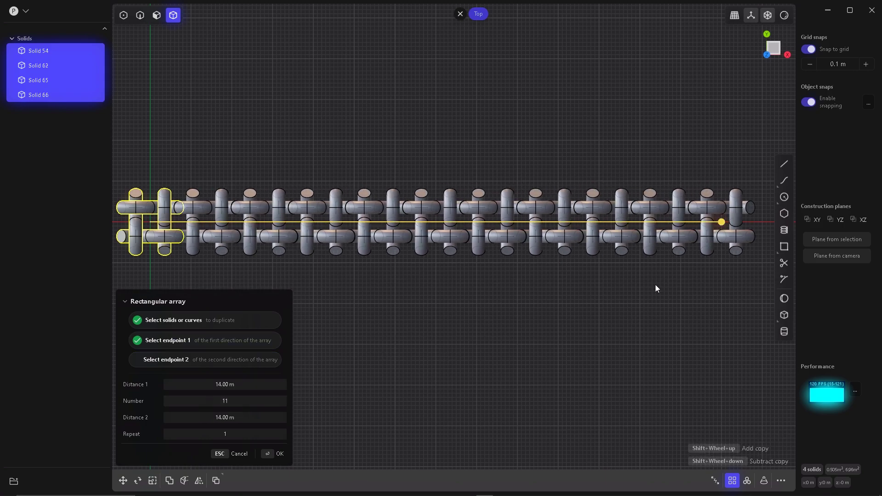
Set the grid snap to 0.05 m and extend the array's first distance to 14.15 m
scroll(634, 296, "up", 8)
middle_click_drag(624, 296, 699, 193)
left_click(809, 65)
left_click_drag(627, 168, 671, 172)
left_click(865, 64)
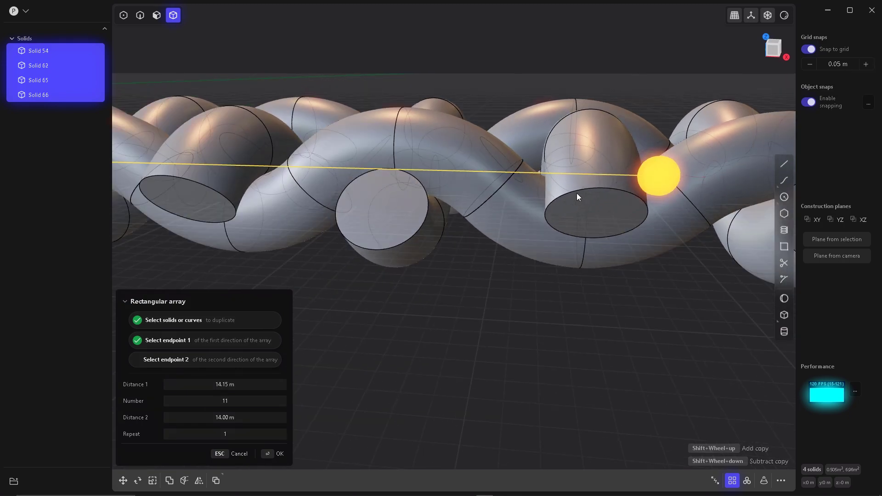
Extend the array in its second direction along the Y axis to 37.30 m with 23 repeats
scroll(577, 193, "down", 3)
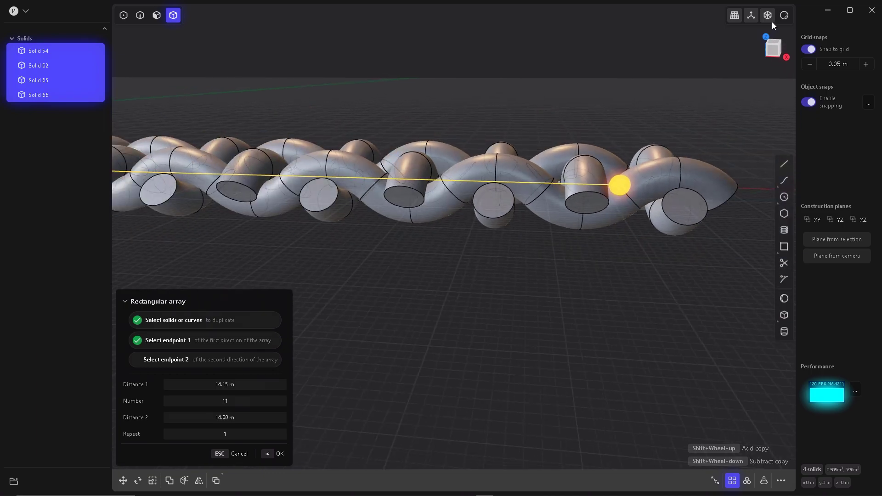
middle_click_drag(537, 245, 552, 230)
scroll(552, 230, "down", 5)
middle_click_drag(411, 310, 546, 349)
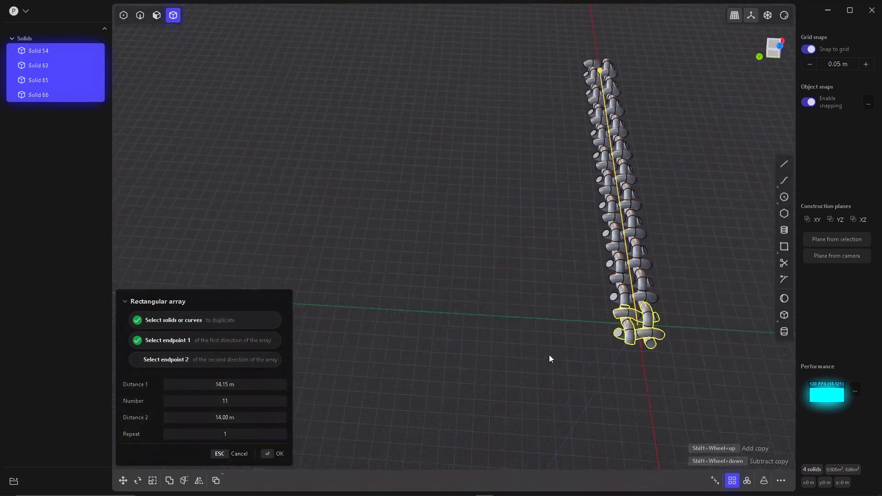
left_click_drag(201, 434, 257, 434)
scroll(384, 363, "down", 3)
middle_click_drag(396, 365, 567, 327)
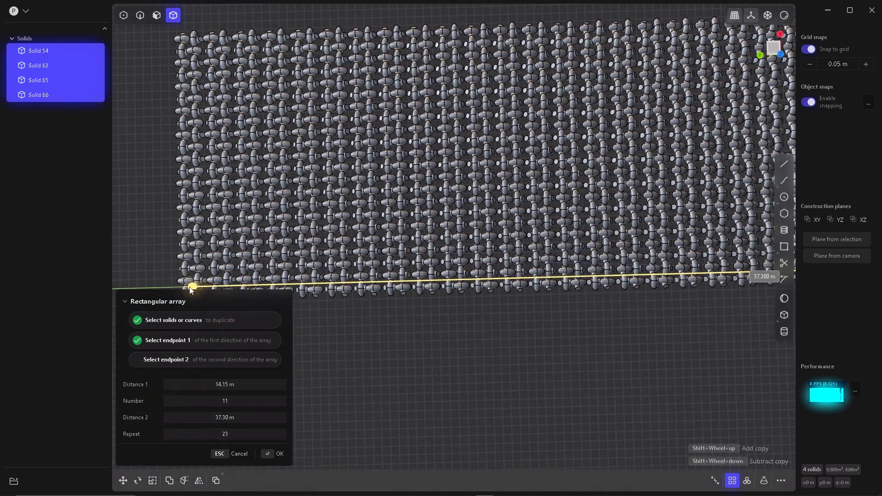
Reduce the array's second distance to 31.10 m so the pipe ends meet, and finish the array
left_click_drag(276, 285, 213, 286)
middle_click_drag(294, 322, 293, 249)
scroll(201, 256, "up", 8)
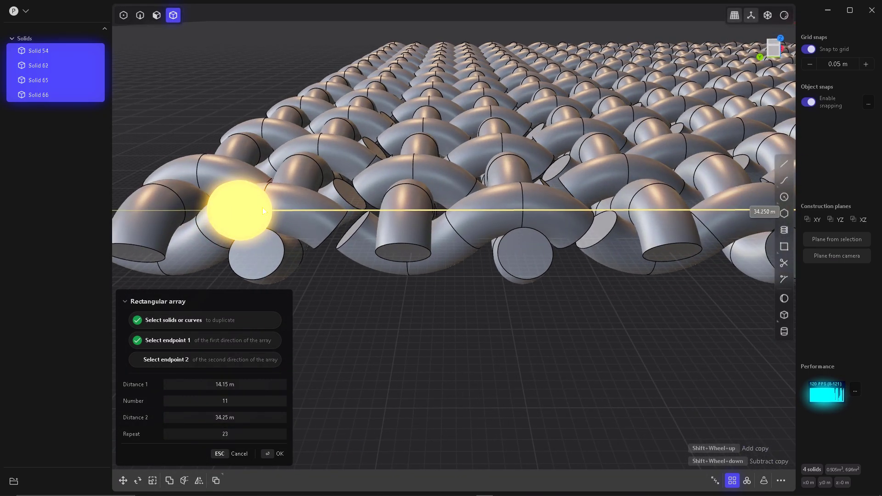
middle_click_drag(568, 213, 279, 291)
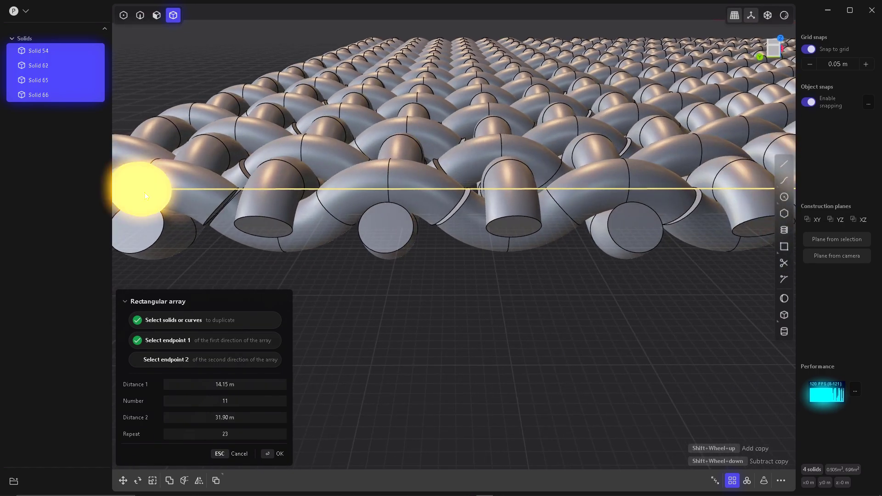
left_click_drag(233, 192, 260, 193)
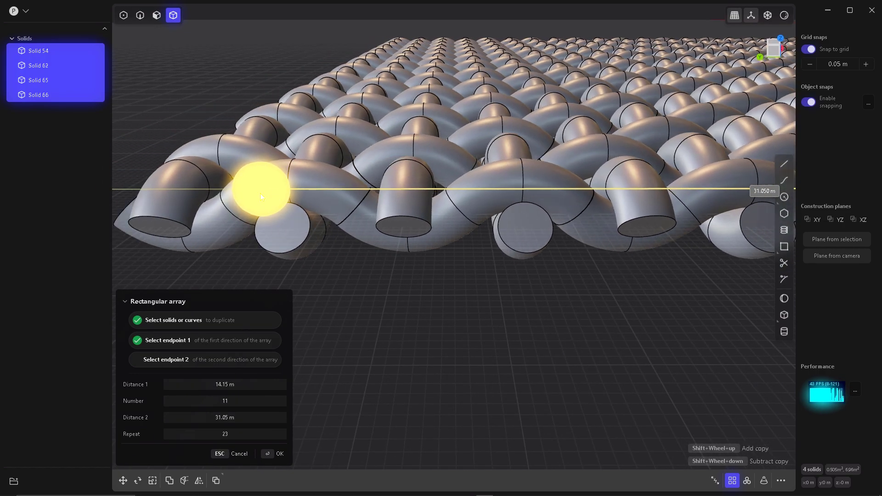
scroll(342, 218, "up", 3)
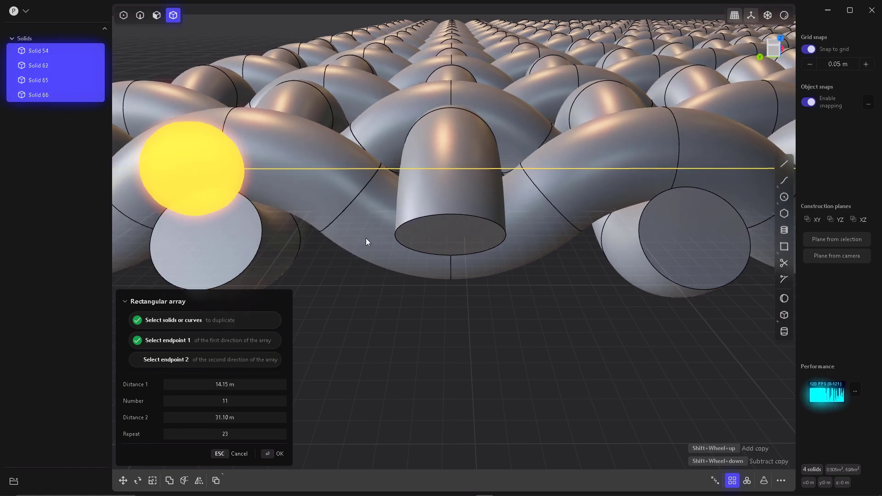
key("Return")
Deselect the pipes, set the grid snap size to 1 m, and turn off grid snapping
scroll(376, 323, "down", 15)
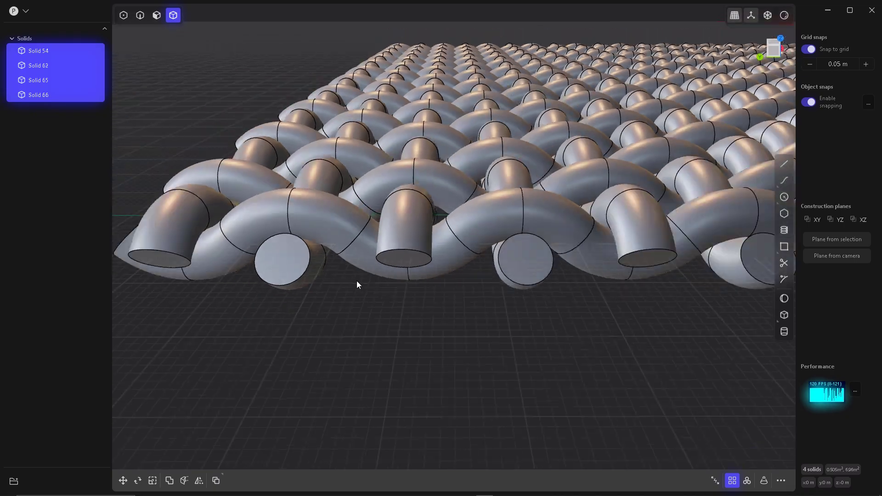
middle_click_drag(485, 340, 483, 408)
left_click(498, 431)
left_click(866, 64)
left_click(866, 64)
Select the whole woven pipe array and move it freely
middle_click_drag(472, 359, 518, 274)
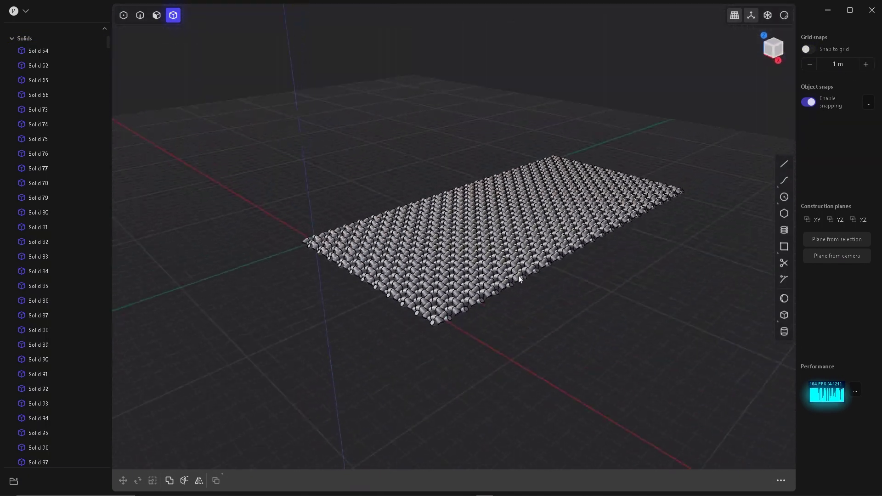
scroll(481, 274, "up", 10)
middle_click_drag(574, 175, 532, 255)
scroll(524, 235, "down", 2)
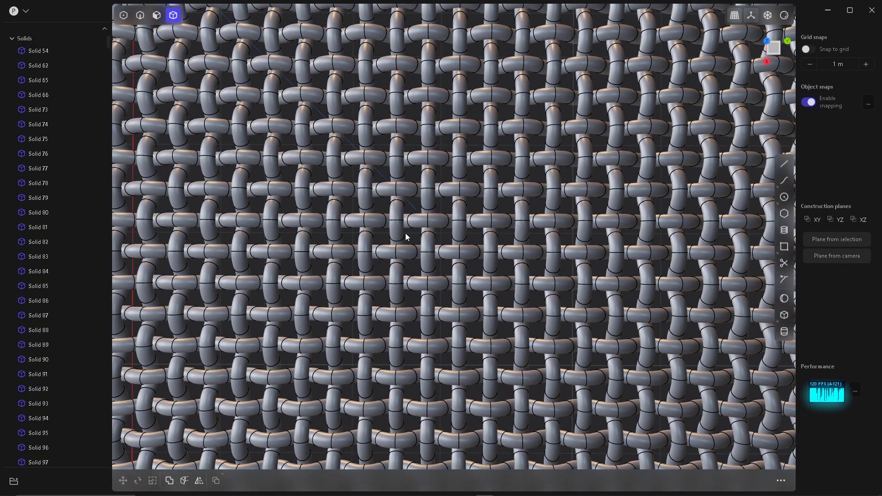
middle_click_drag(305, 294, 423, 347)
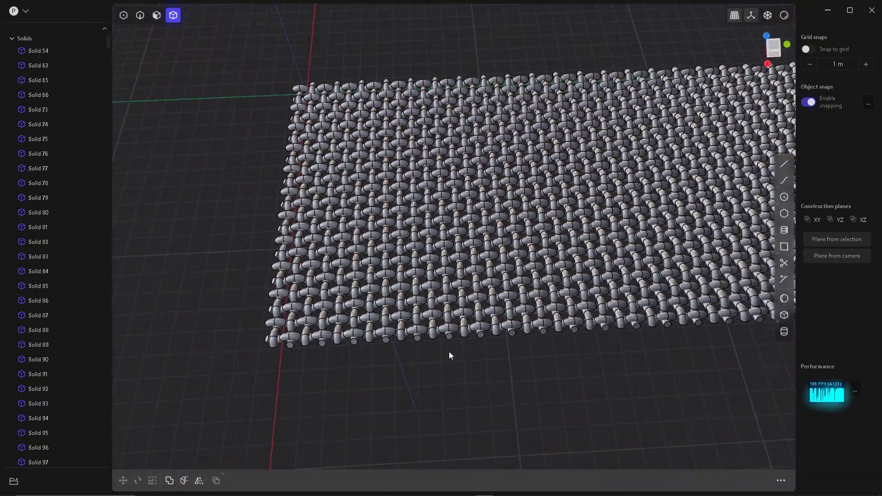
key("Tab")
middle_click_drag(479, 365, 481, 331)
left_click_drag(724, 404, 191, 146)
middle_click_drag(527, 390, 563, 368)
key("g")
left_click_drag(474, 259, 290, 173)
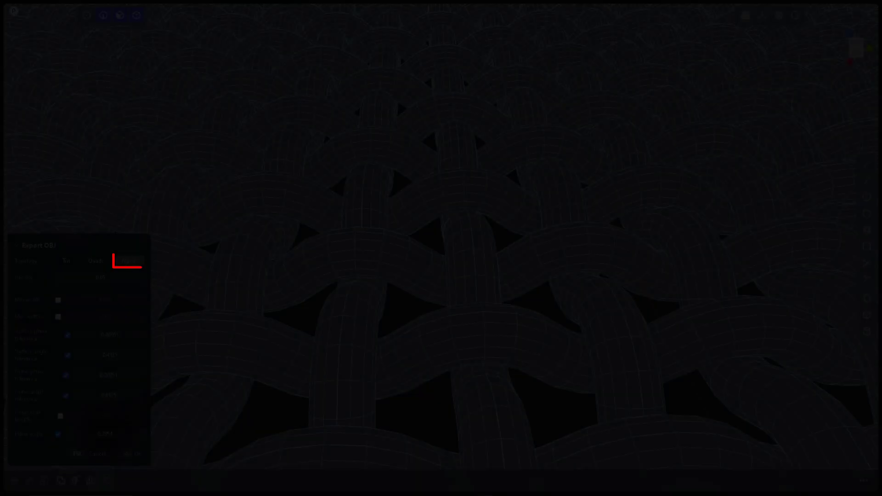